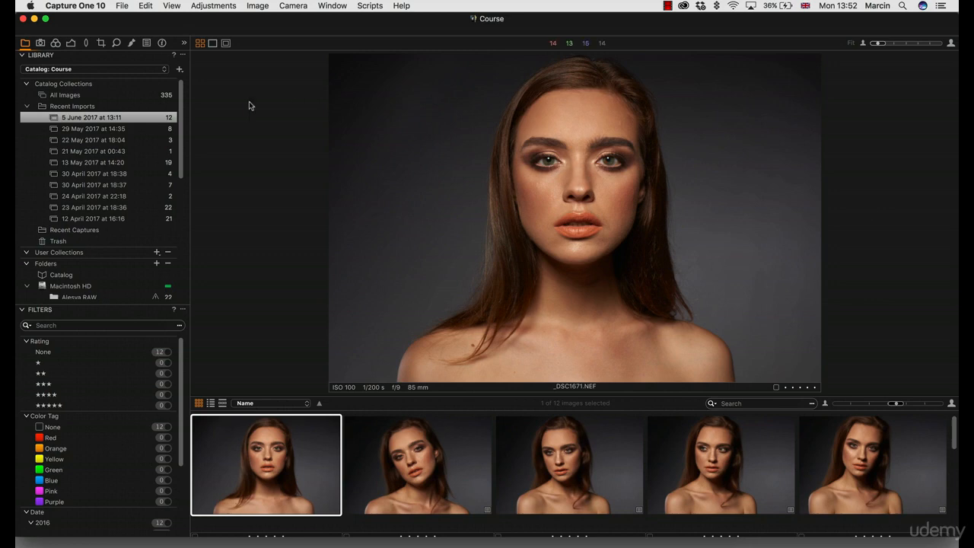
# - Set the portrait's High Dynamic Range Highlight to 54 and Shadow to 4
pyautogui.click(26, 107)
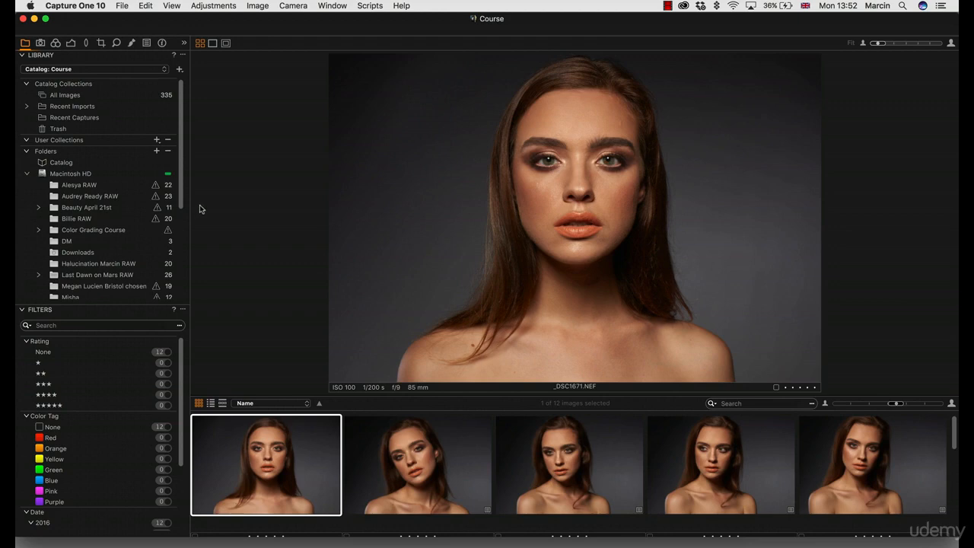
pyautogui.click(70, 43)
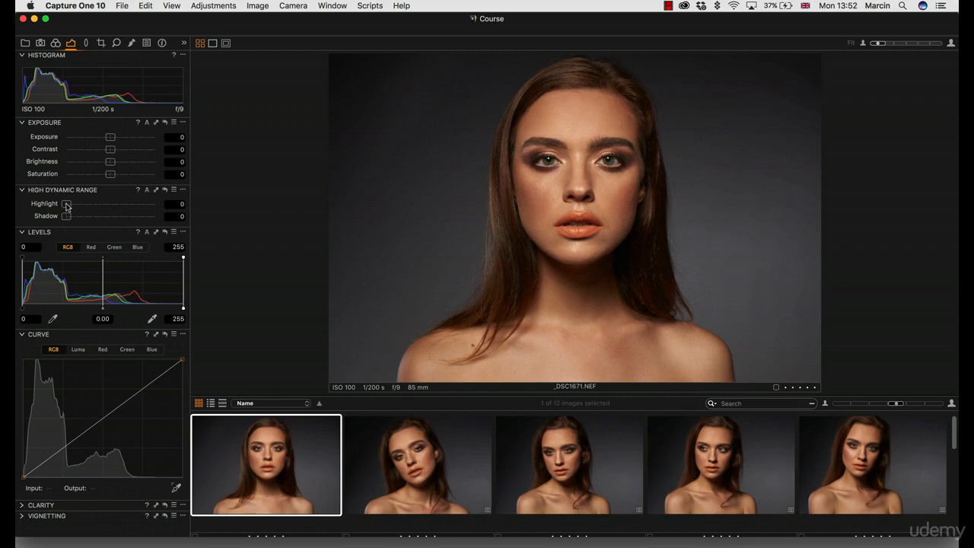
pyautogui.moveTo(66, 204); pyautogui.dragTo(106, 203)
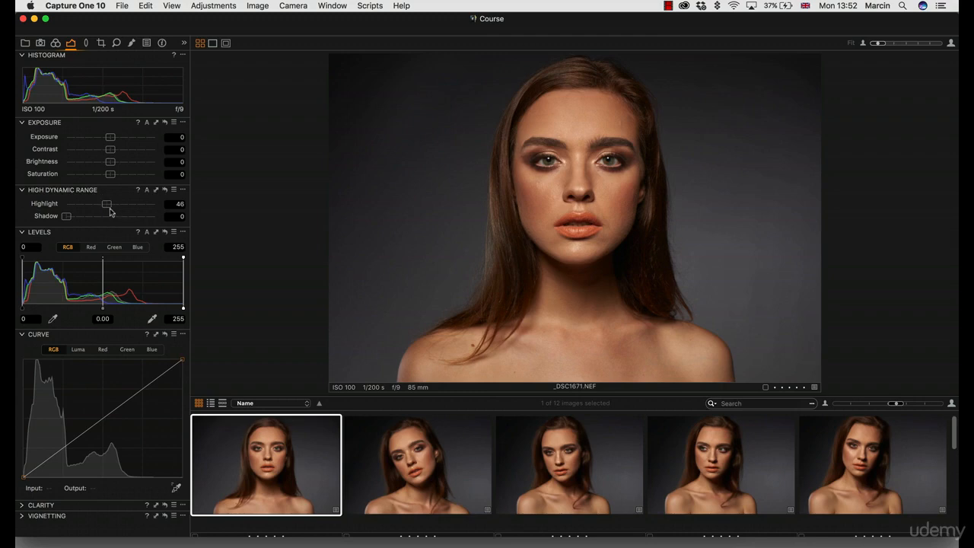
pyautogui.moveTo(106, 204); pyautogui.dragTo(114, 203)
pyautogui.moveTo(66, 219); pyautogui.dragTo(72, 219)
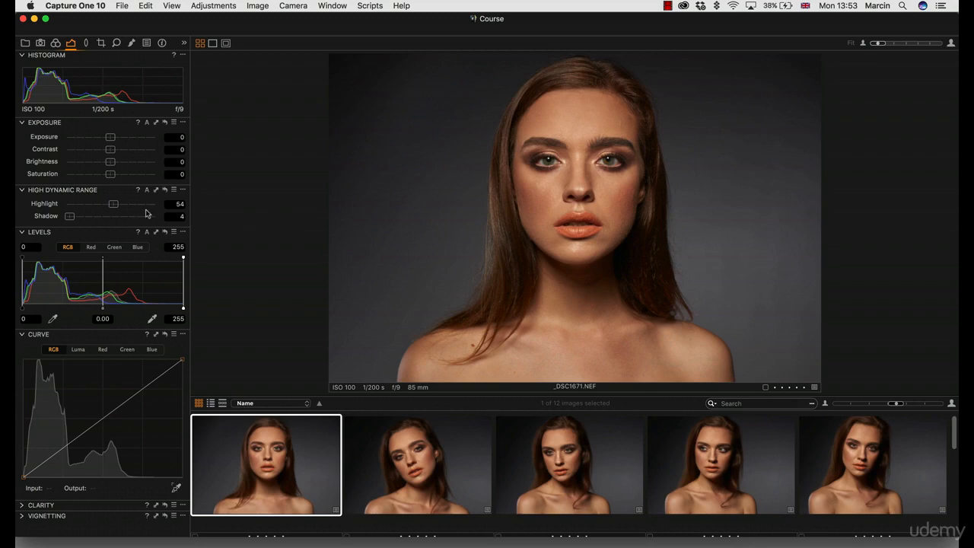
pyautogui.click(22, 191)
pyautogui.click(22, 124)
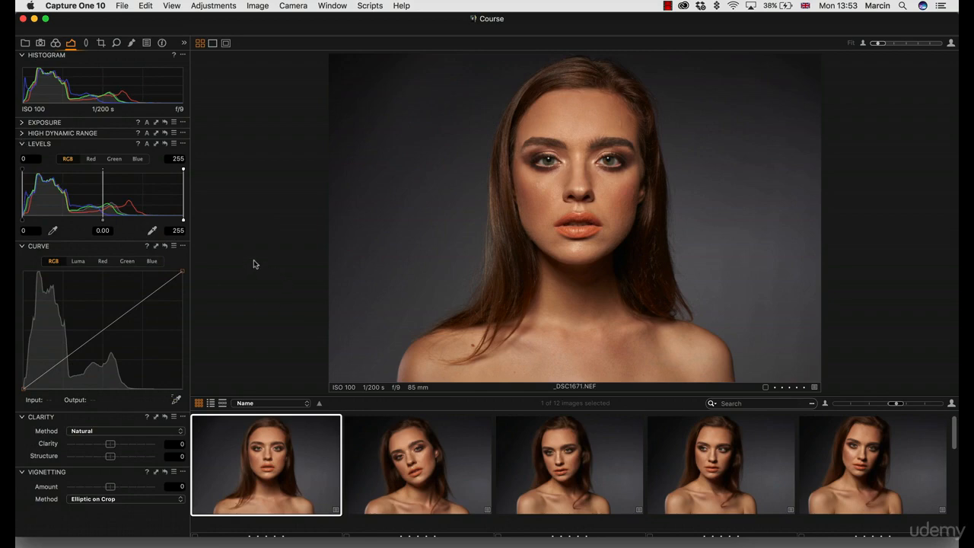
# - Open the Color Editor in its Advanced mode for the portrait
pyautogui.click(131, 43)
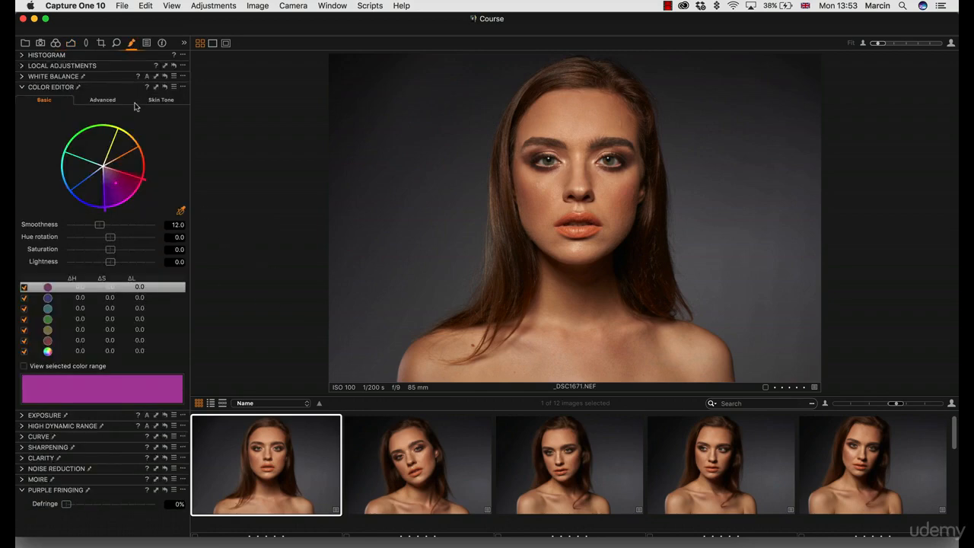
pyautogui.click(22, 86)
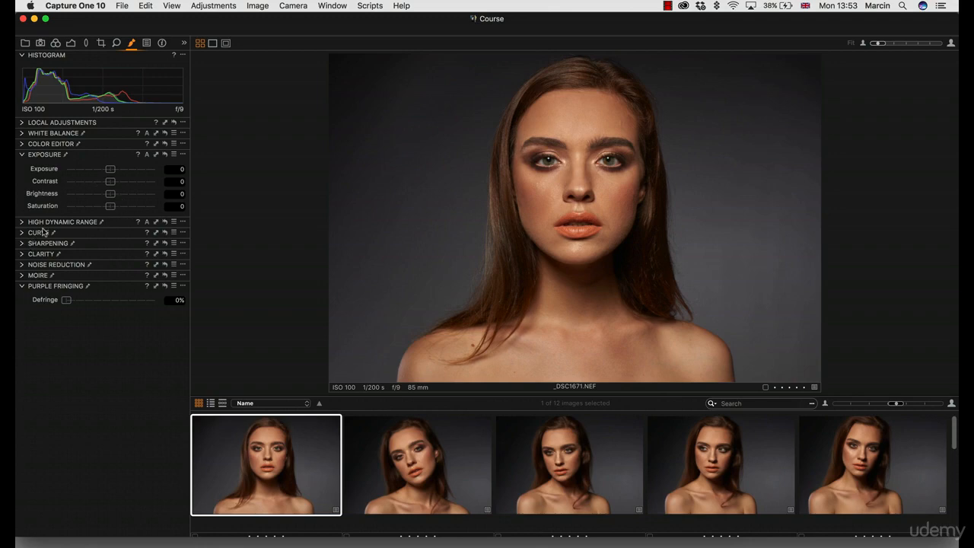
pyautogui.click(28, 143)
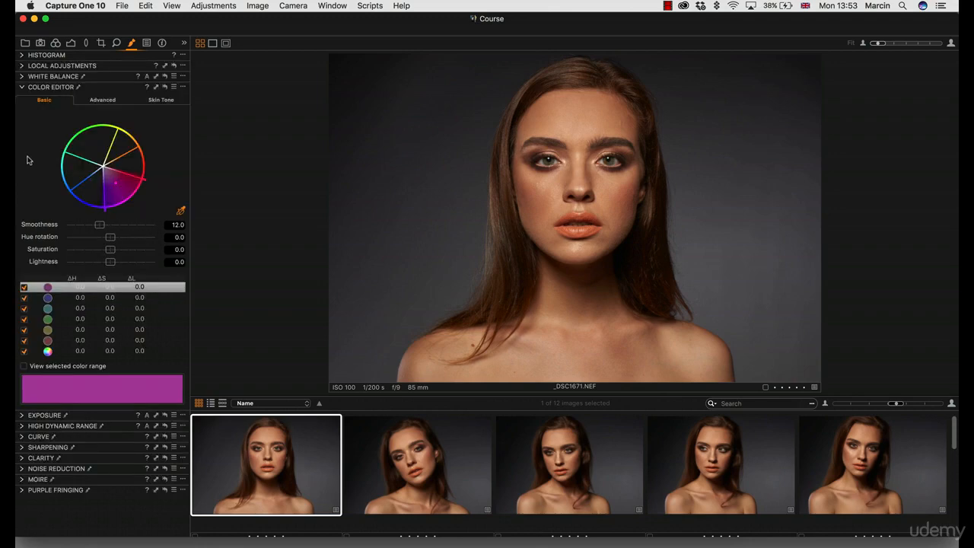
pyautogui.click(107, 103)
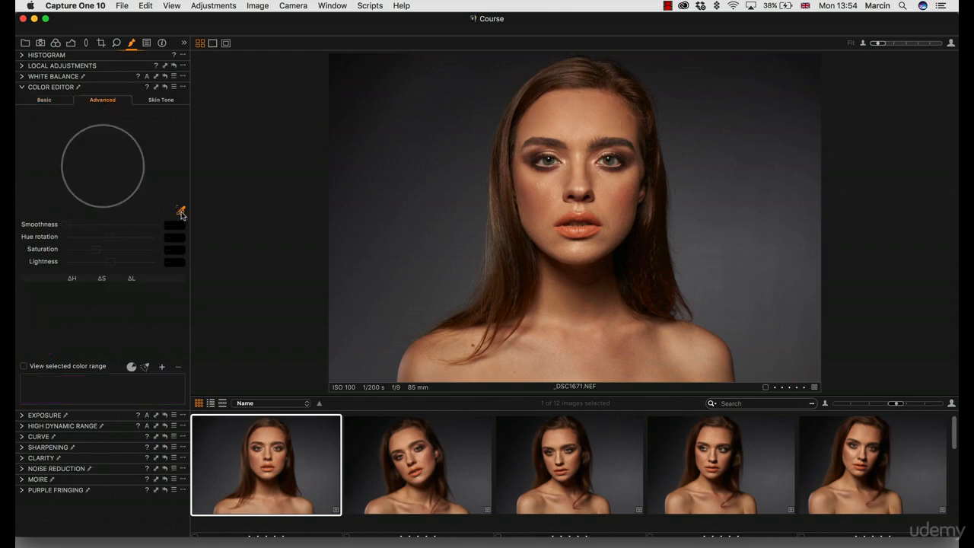
pyautogui.click(440, 116)
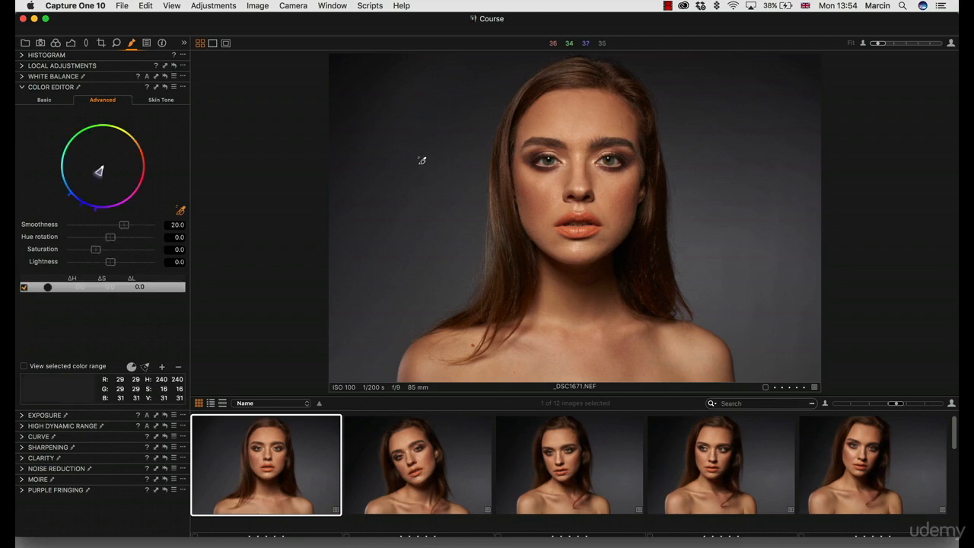
pyautogui.click(405, 162)
pyautogui.click(354, 222)
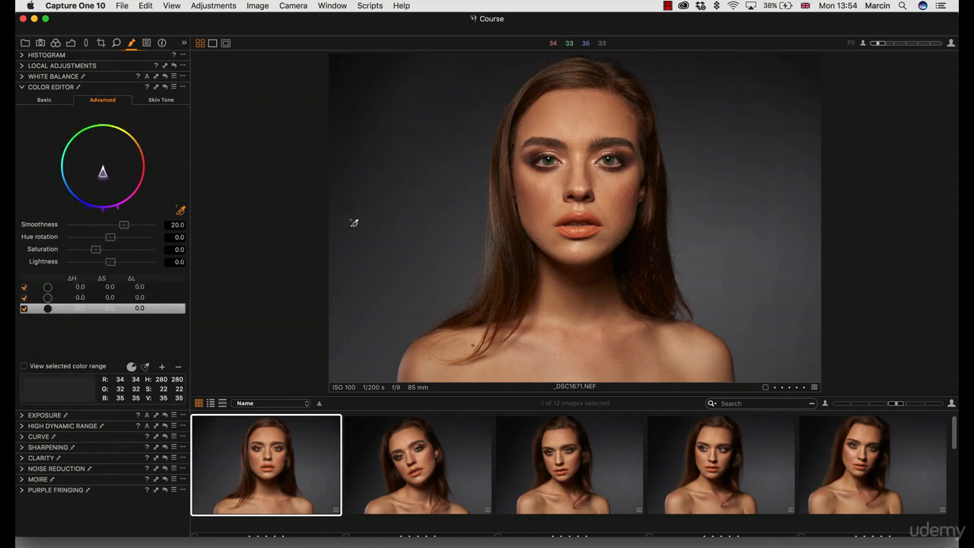
pyautogui.click(446, 117)
pyautogui.click(425, 161)
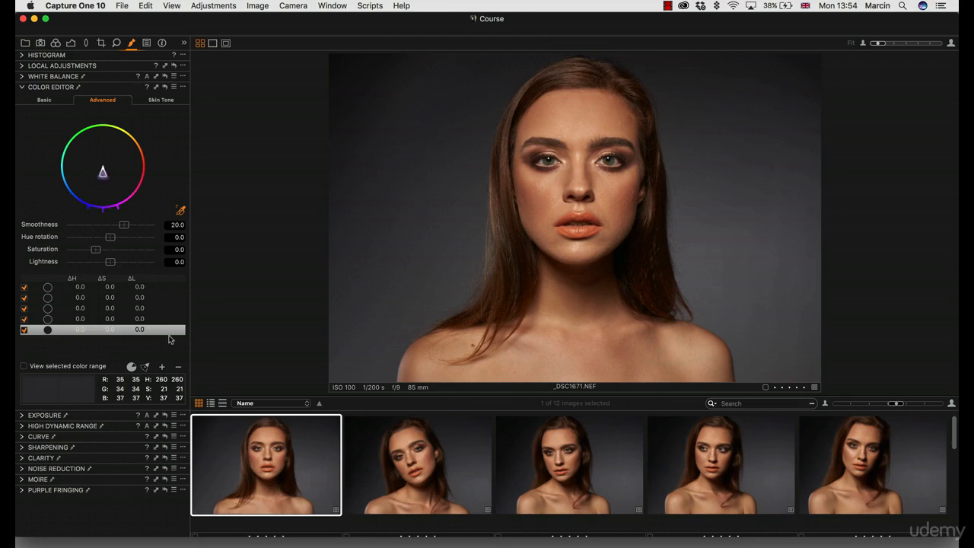
pyautogui.press('BackSpace')
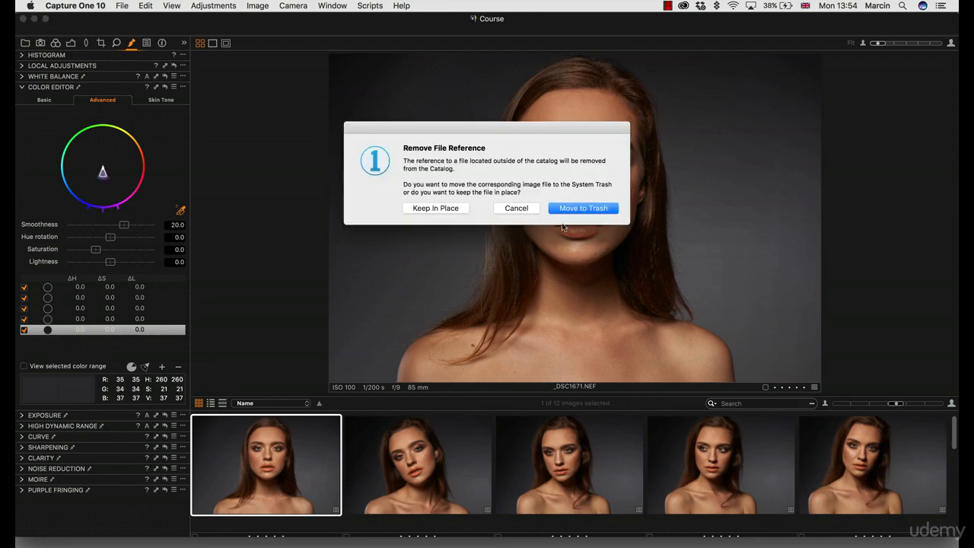
pyautogui.click(515, 210)
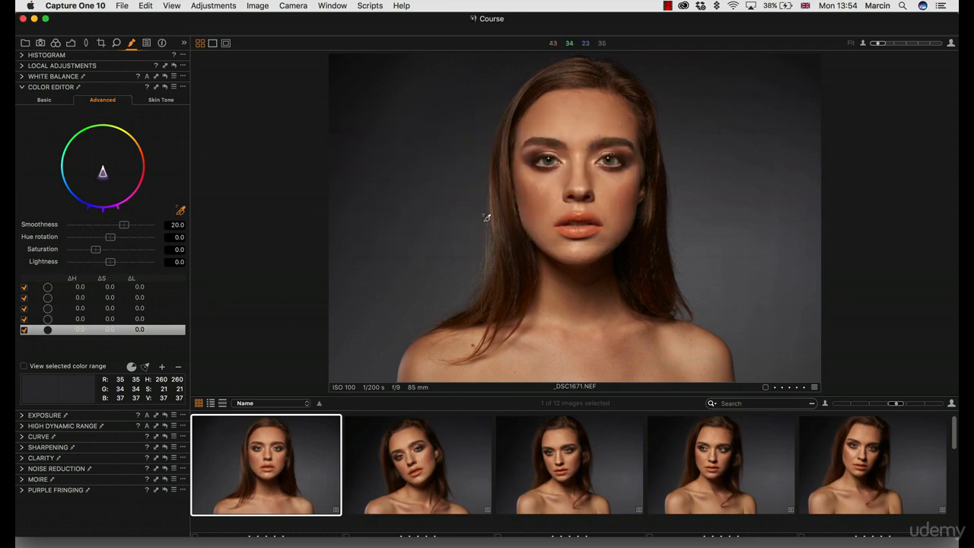
pyautogui.click(134, 287)
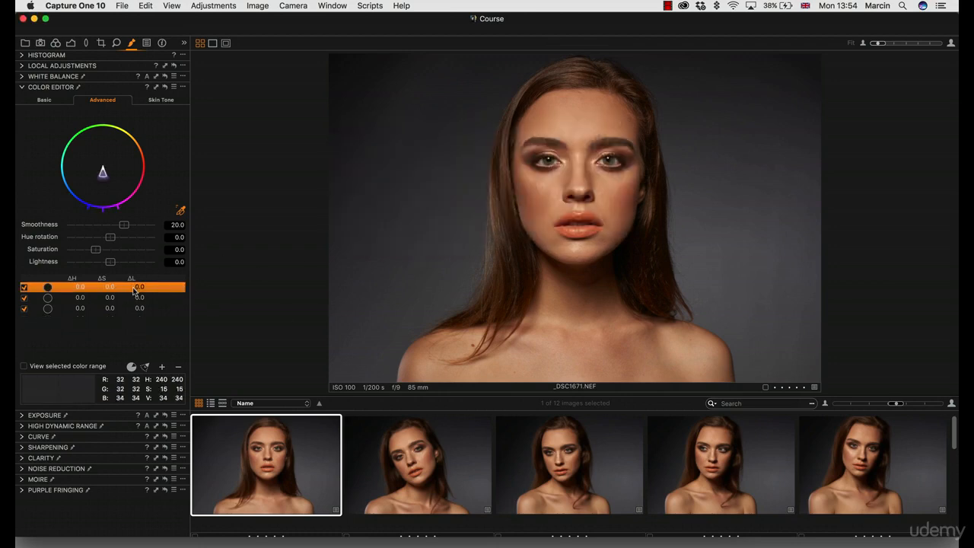
pyautogui.press('BackSpace')
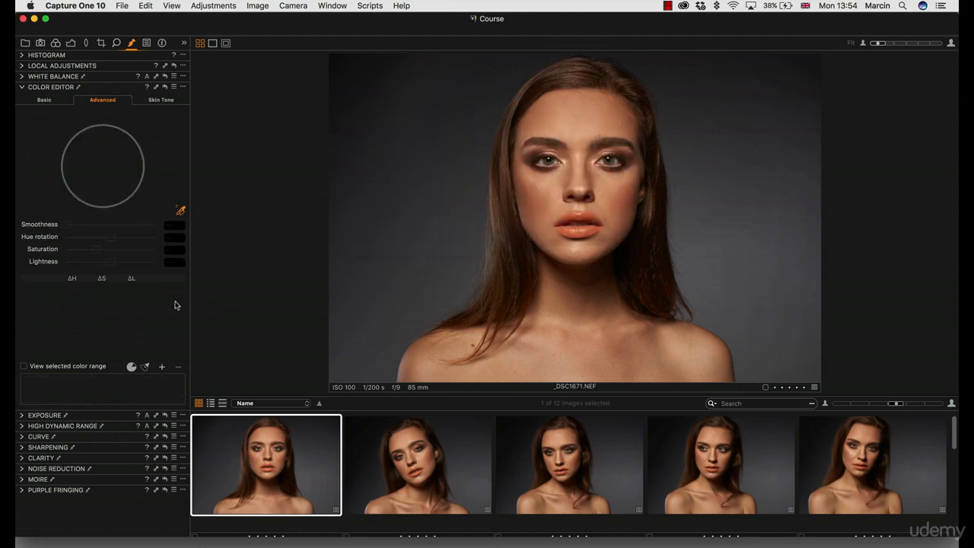
# - Sample the dark background and the forehead skin as color ranges, and set the background range's hue rotation to -30 and saturation to 47.8
pyautogui.click(393, 173)
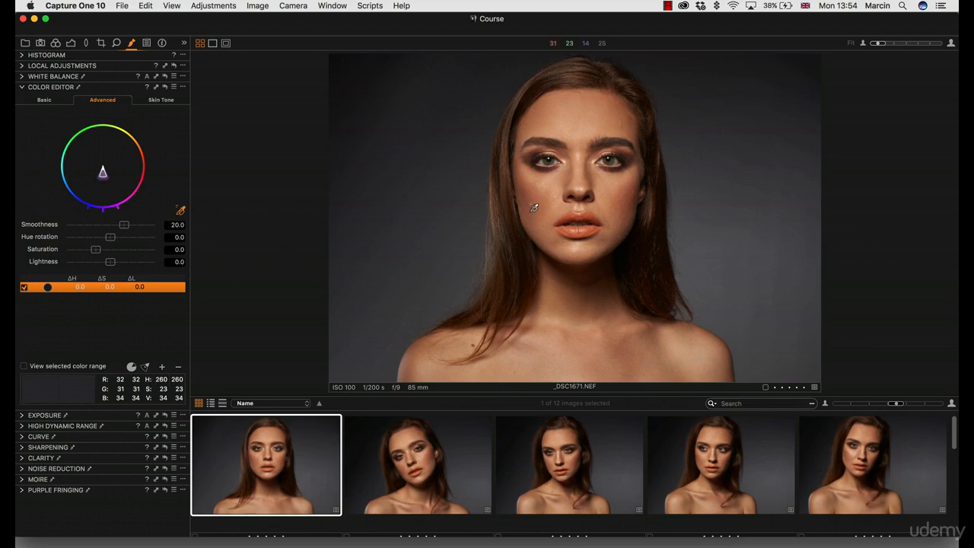
pyautogui.click(597, 114)
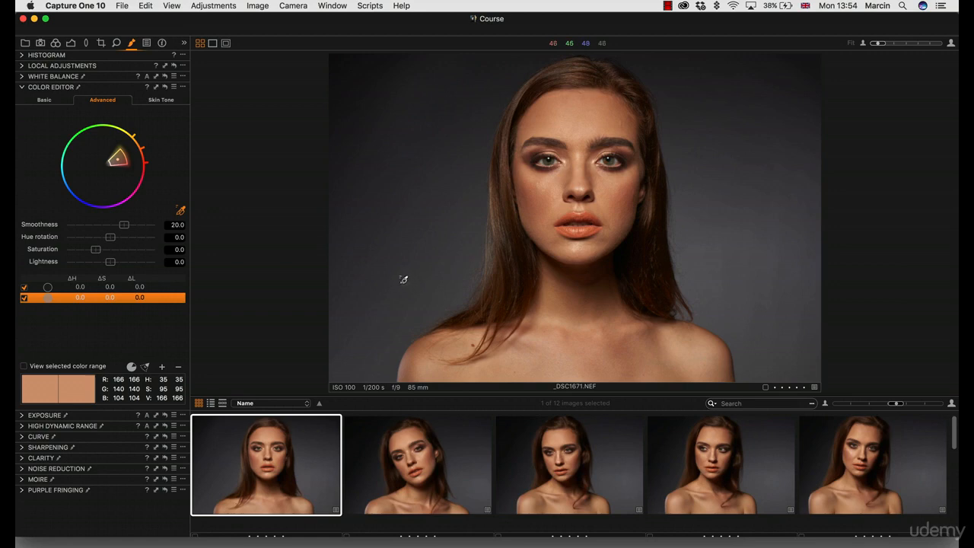
pyautogui.click(134, 289)
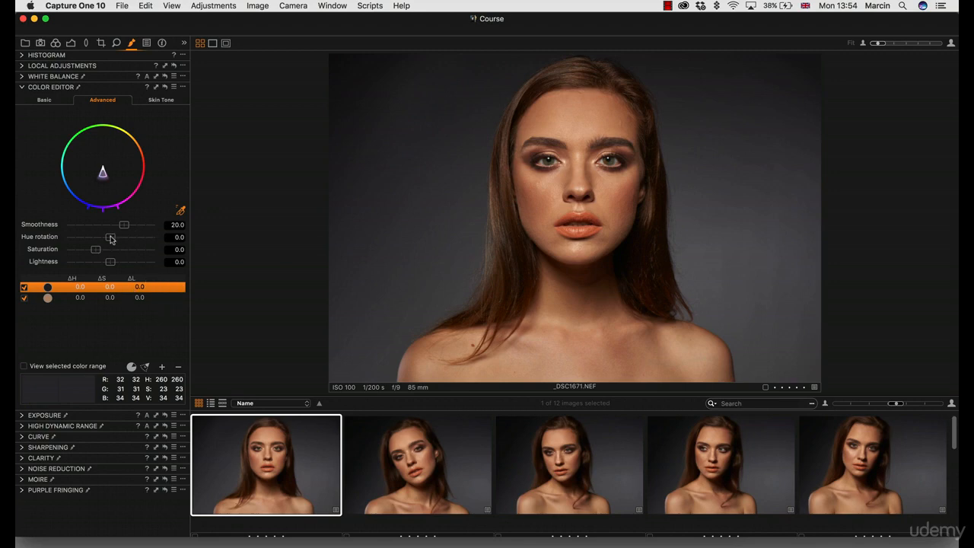
pyautogui.moveTo(111, 239)
pyautogui.mouseDown()
pyautogui.moveTo(48, 232)
pyautogui.moveTo(111, 249)
pyautogui.mouseUp()
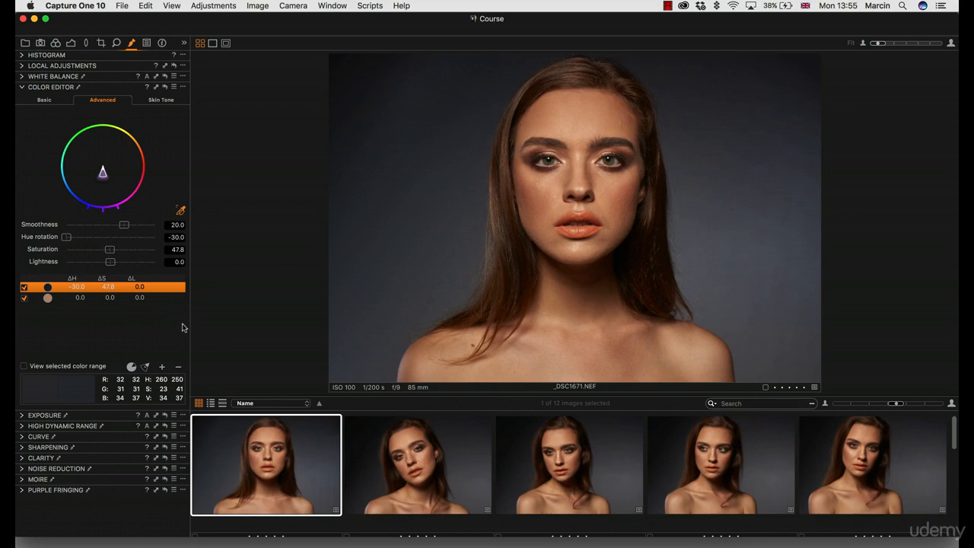
# - Sample another background tone beside the hair as a color range and set its hue rotation to -14.9 and saturation to 20
pyautogui.click(423, 146)
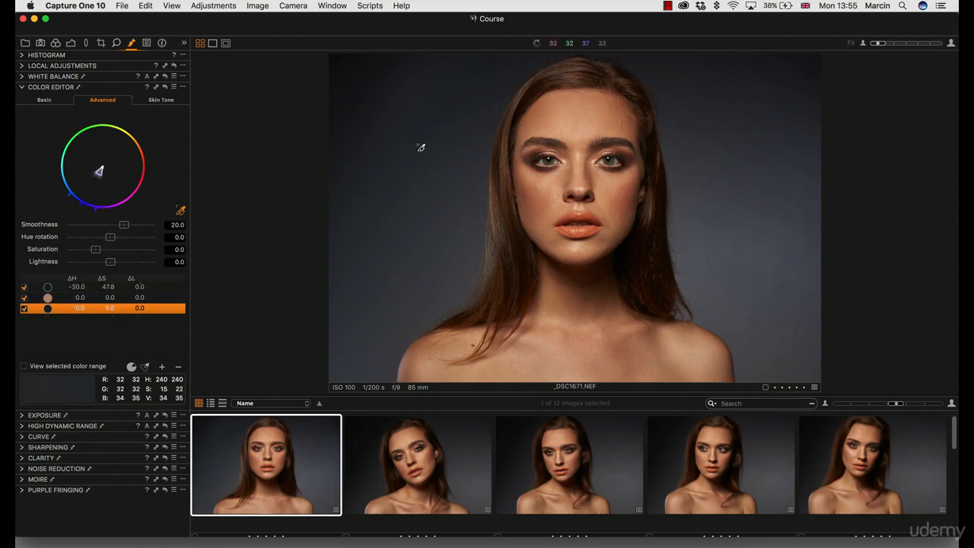
pyautogui.moveTo(110, 238); pyautogui.dragTo(88, 237)
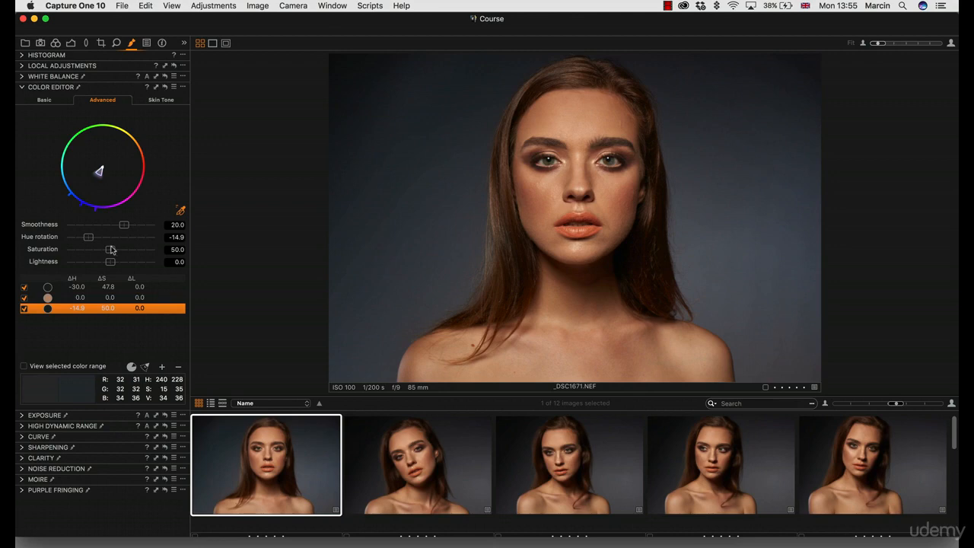
pyautogui.moveTo(107, 248); pyautogui.dragTo(164, 258)
pyautogui.moveTo(123, 252); pyautogui.dragTo(105, 251)
# - Refine the background ranges: saturation 24.8 for the first, hue rotation -15.7 and saturation 8.5 for the third
pyautogui.click(110, 288)
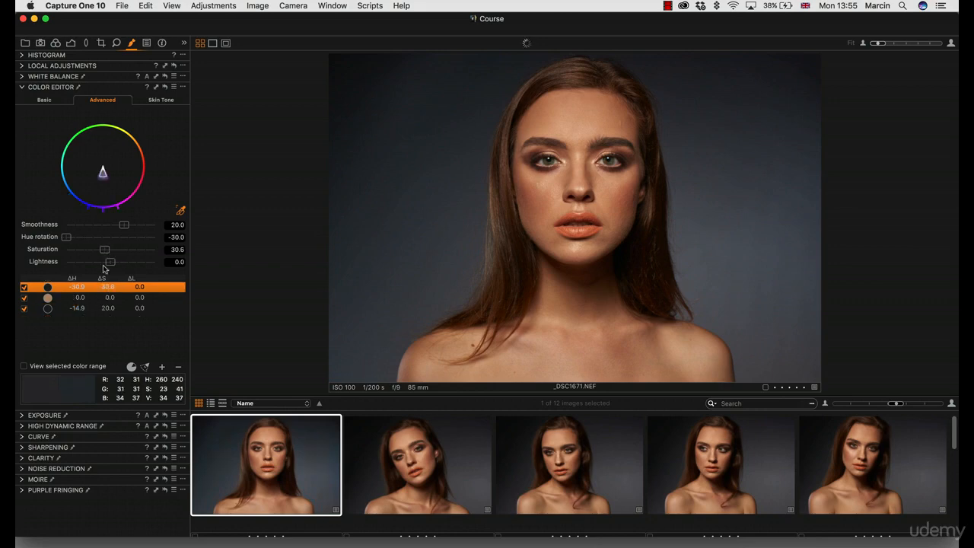
pyautogui.click(110, 309)
pyautogui.moveTo(88, 239)
pyautogui.mouseDown()
pyautogui.moveTo(57, 238)
pyautogui.moveTo(87, 236)
pyautogui.mouseUp()
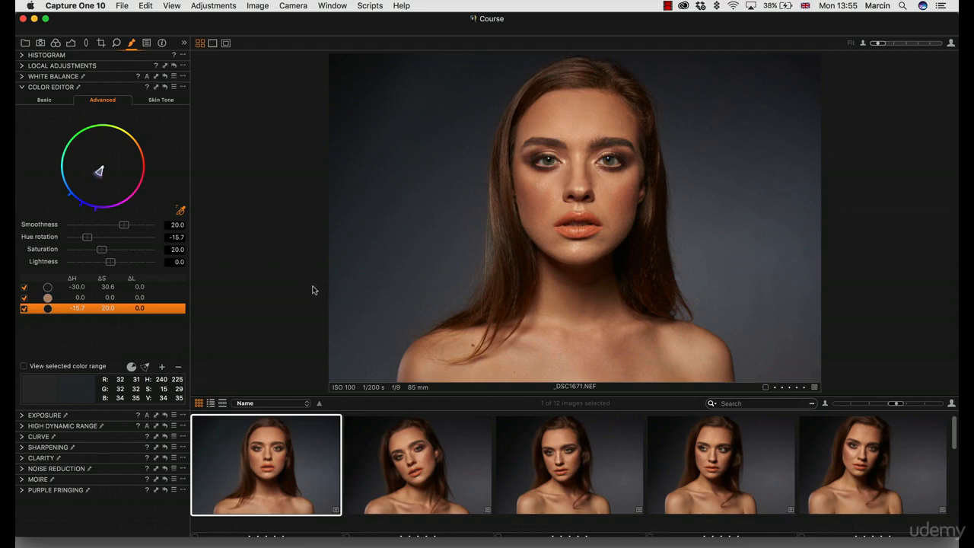
pyautogui.moveTo(101, 249); pyautogui.dragTo(96, 249)
pyautogui.click(95, 287)
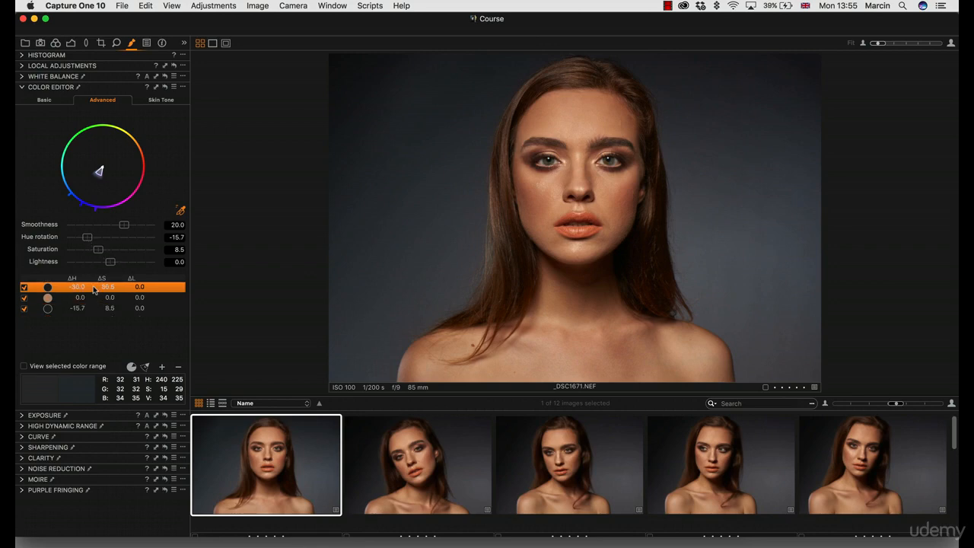
pyautogui.moveTo(105, 251); pyautogui.dragTo(102, 250)
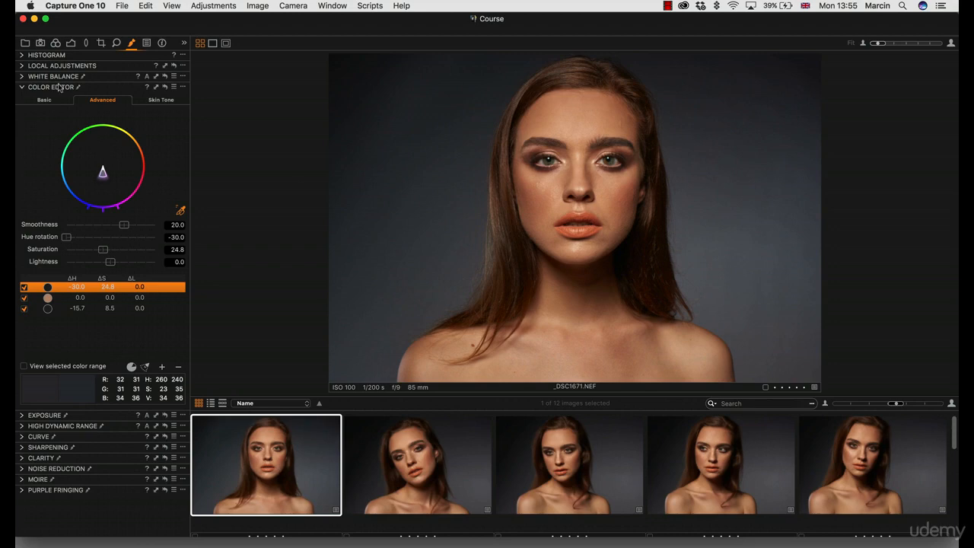
# - Tint the portrait's shadows blue with the Color Balance Shadow wheel
pyautogui.click(56, 44)
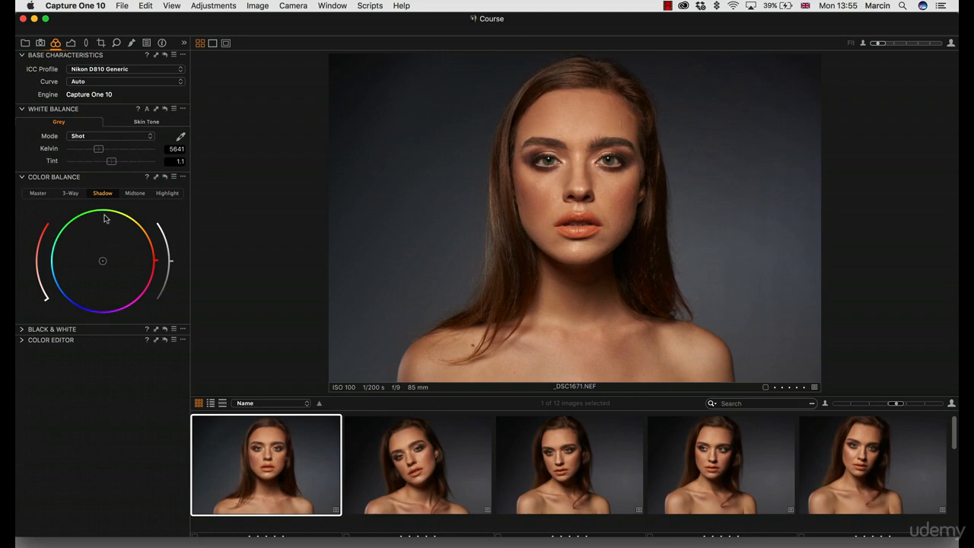
pyautogui.click(93, 272)
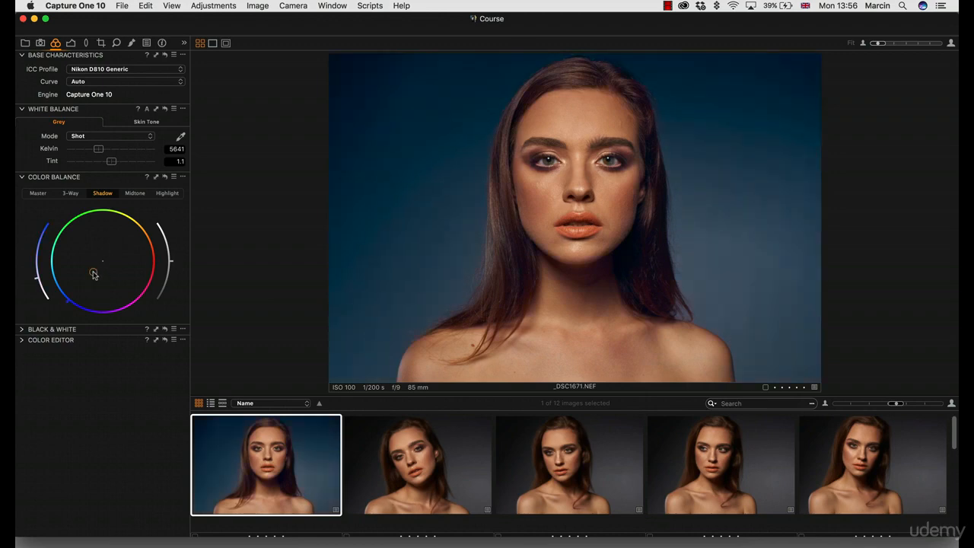
pyautogui.moveTo(93, 274); pyautogui.dragTo(97, 272)
# - Add a slight warm orange tint to the highlights in Color Balance
pyautogui.click(164, 193)
pyautogui.moveTo(107, 261); pyautogui.dragTo(106, 262)
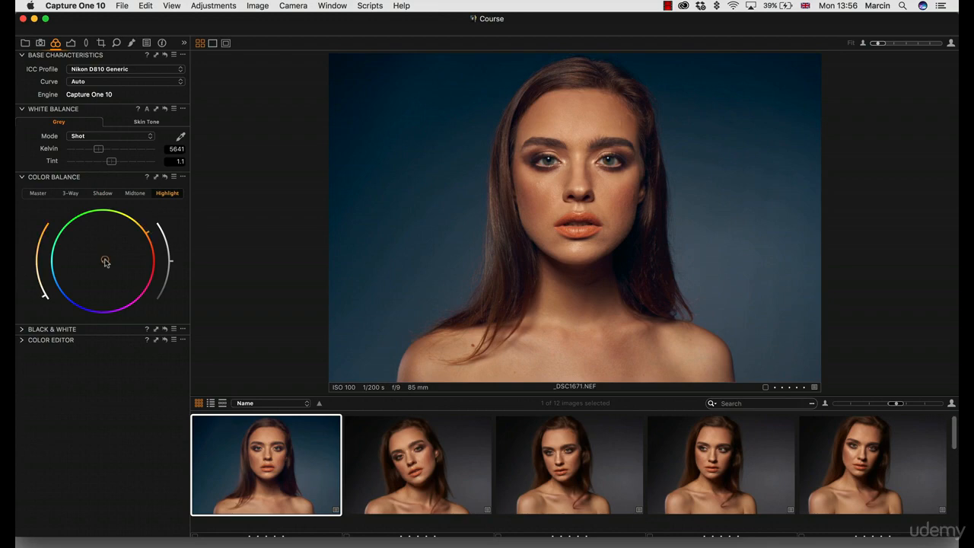
pyautogui.moveTo(106, 261); pyautogui.dragTo(105, 262)
# - Fine-tune the Color Balance by softening the blue shadow tint and shifting the highlights slightly toward yellow-orange
pyautogui.click(102, 195)
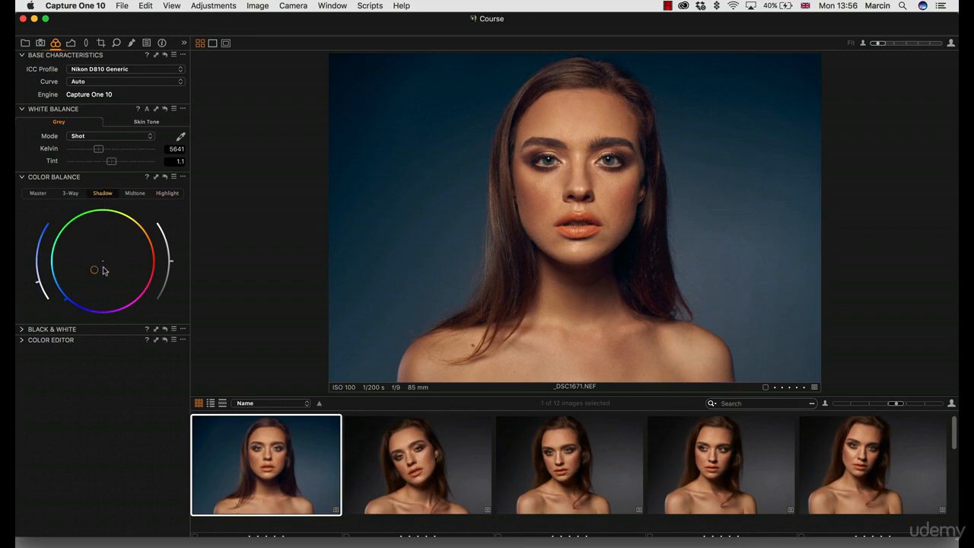
pyautogui.moveTo(96, 271); pyautogui.dragTo(97, 270)
pyautogui.click(167, 195)
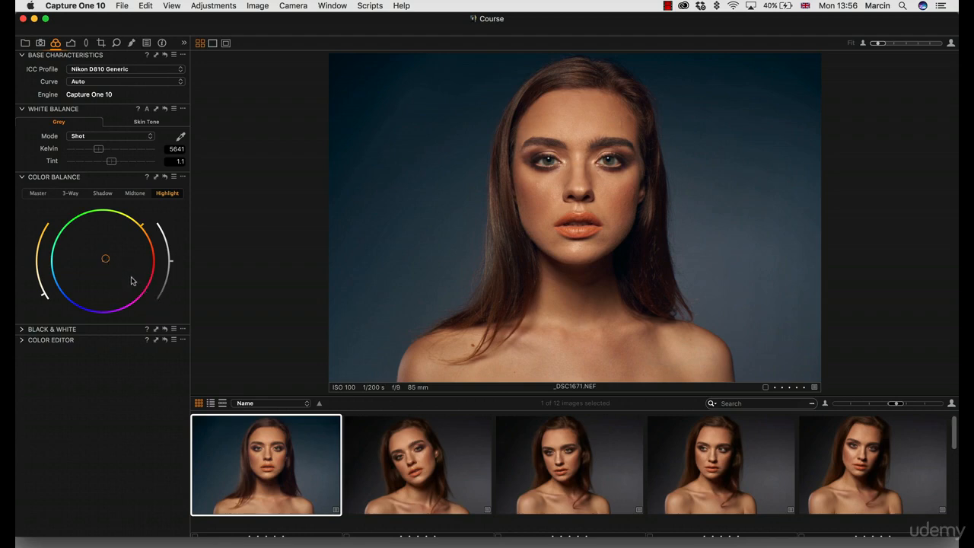
# - Sample the lighter background beside the hair as a color range with saturation 55.4 and negative hue rotation, and return to the Color Balance tools
pyautogui.click(131, 43)
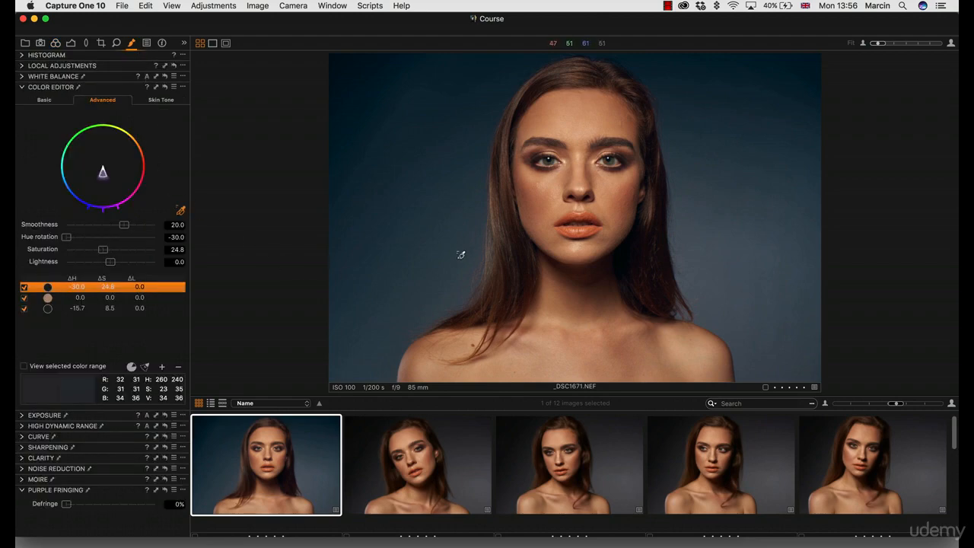
pyautogui.click(480, 249)
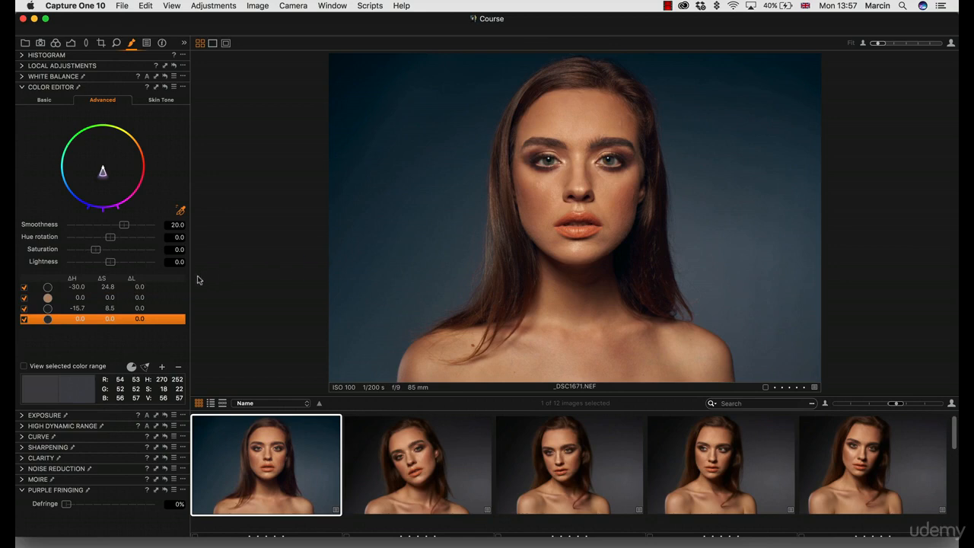
pyautogui.moveTo(111, 238)
pyautogui.mouseDown()
pyautogui.moveTo(84, 236)
pyautogui.moveTo(112, 249)
pyautogui.mouseUp()
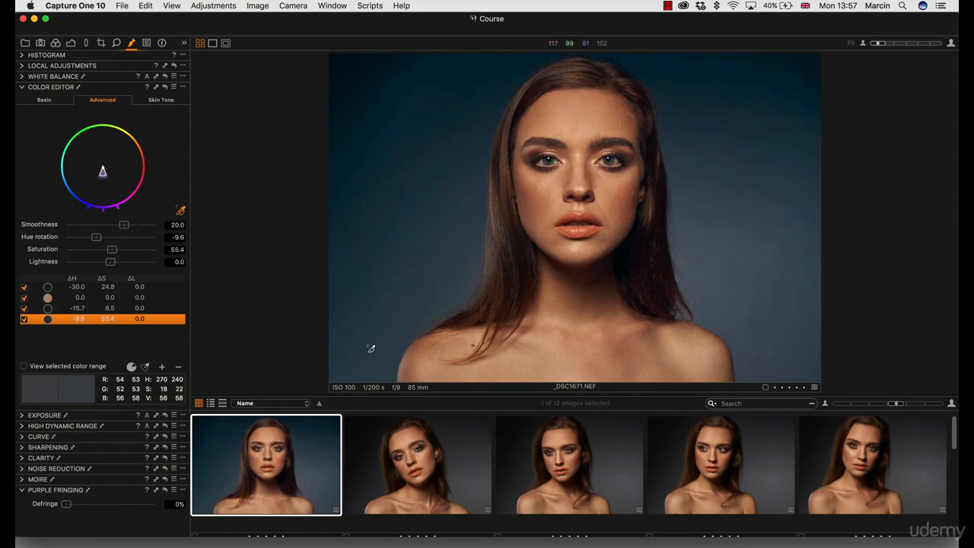
pyautogui.moveTo(95, 237); pyautogui.dragTo(83, 236)
pyautogui.click(55, 43)
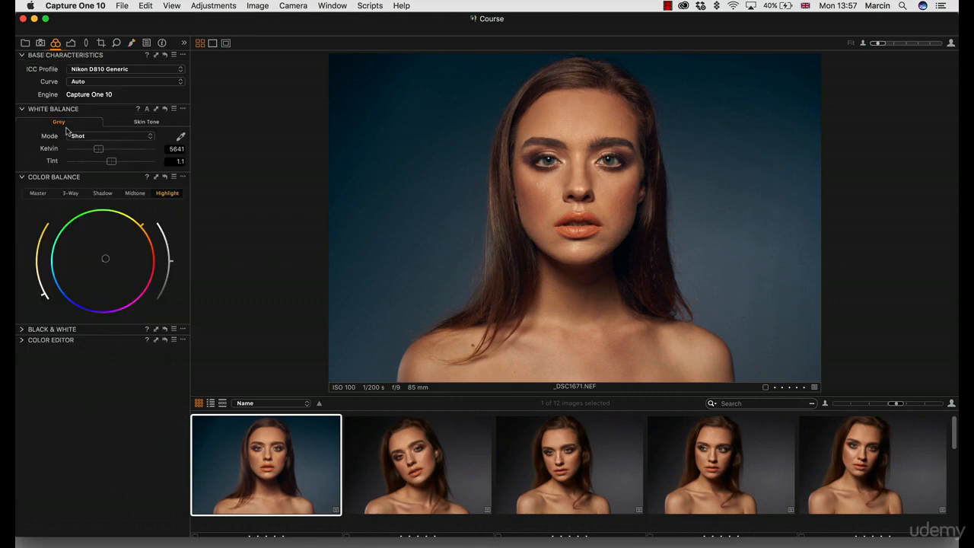
# - Fine-tune the blue tint of the shadows in Color Balance, keeping it close to the neutral center
pyautogui.click(103, 194)
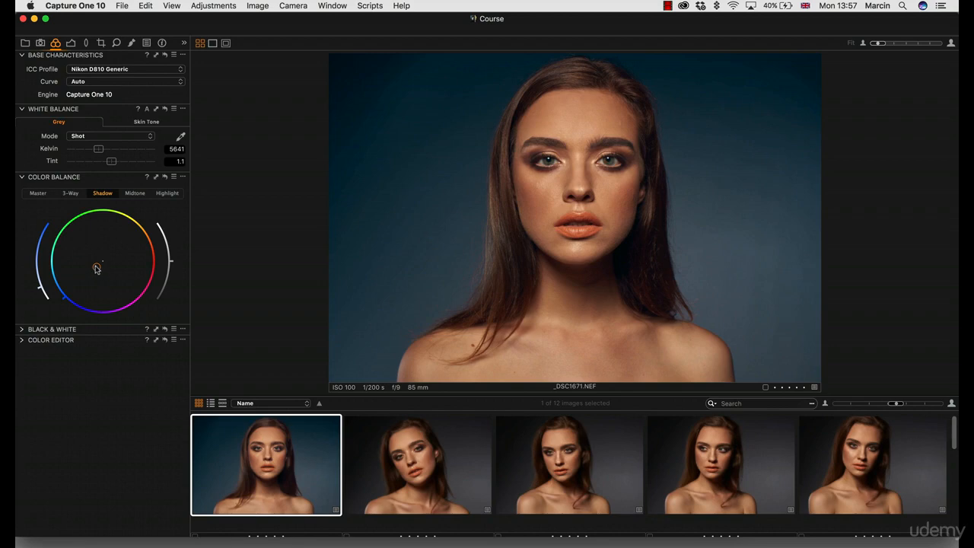
pyautogui.moveTo(96, 268); pyautogui.dragTo(102, 271)
pyautogui.moveTo(101, 269); pyautogui.dragTo(97, 267)
pyautogui.moveTo(97, 265); pyautogui.dragTo(98, 270)
pyautogui.moveTo(98, 269); pyautogui.dragTo(98, 268)
# - Sample the light background beside the model's hair as a new advanced Color Editor range, raising its saturation and shifting its hue rotation slightly negative
pyautogui.click(130, 45)
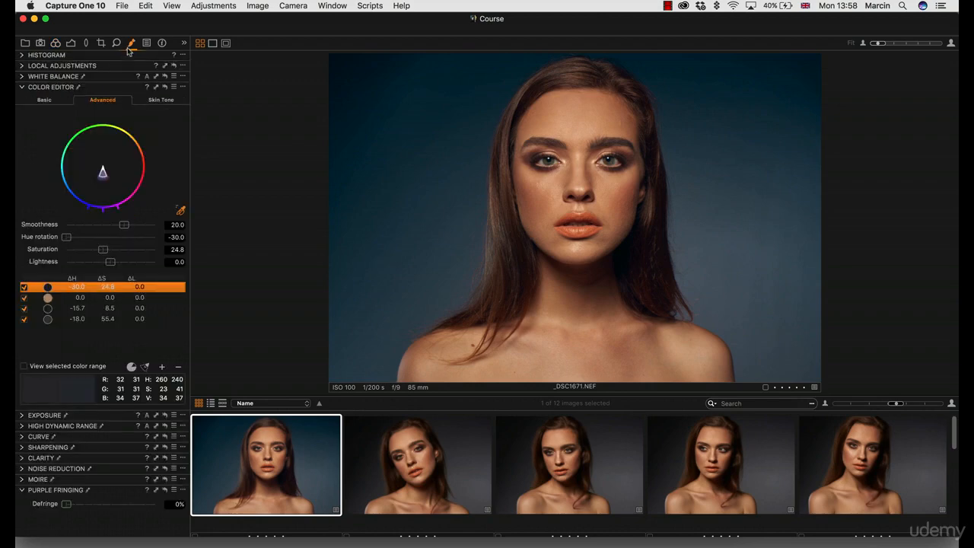
pyautogui.click(114, 319)
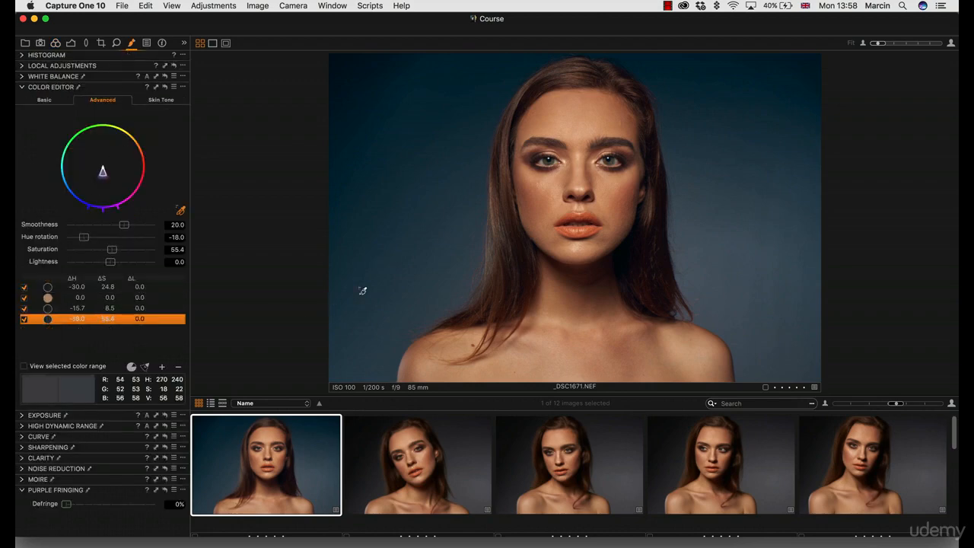
pyautogui.click(689, 247)
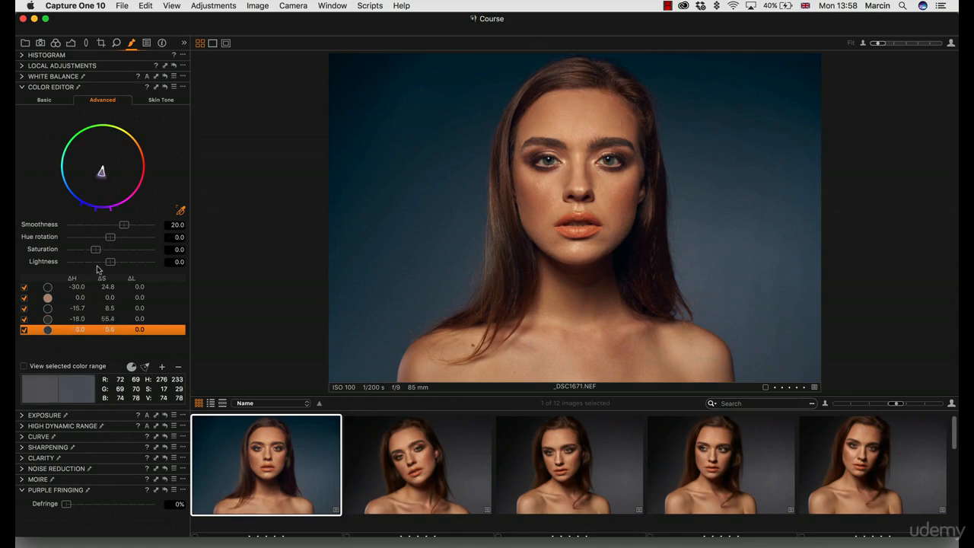
pyautogui.moveTo(96, 250)
pyautogui.mouseDown()
pyautogui.moveTo(108, 250)
pyautogui.moveTo(93, 238)
pyautogui.moveTo(105, 236)
pyautogui.mouseUp()
# - Sample the forehead as the Skin Tone color, adjust its hue and saturation amounts, and return to the Color Balance tools
pyautogui.click(165, 102)
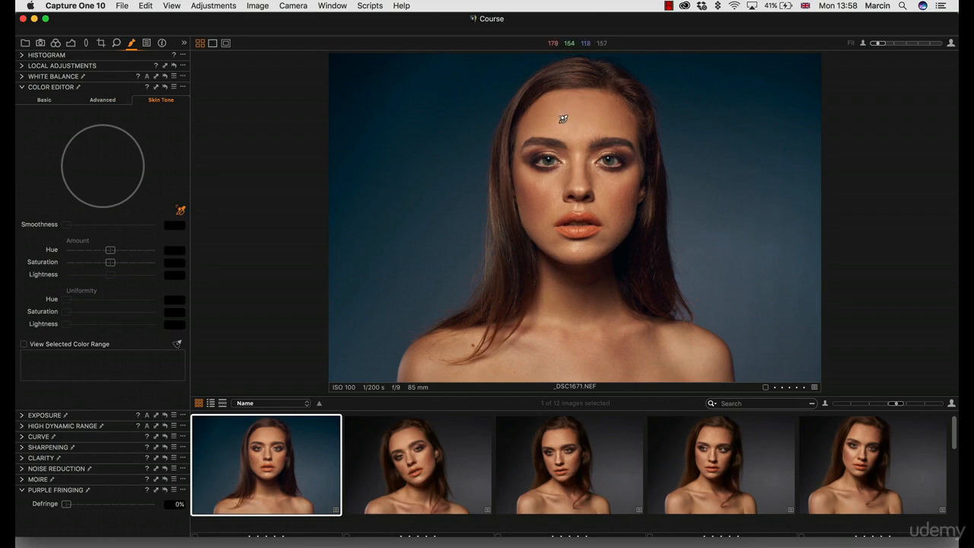
pyautogui.click(563, 118)
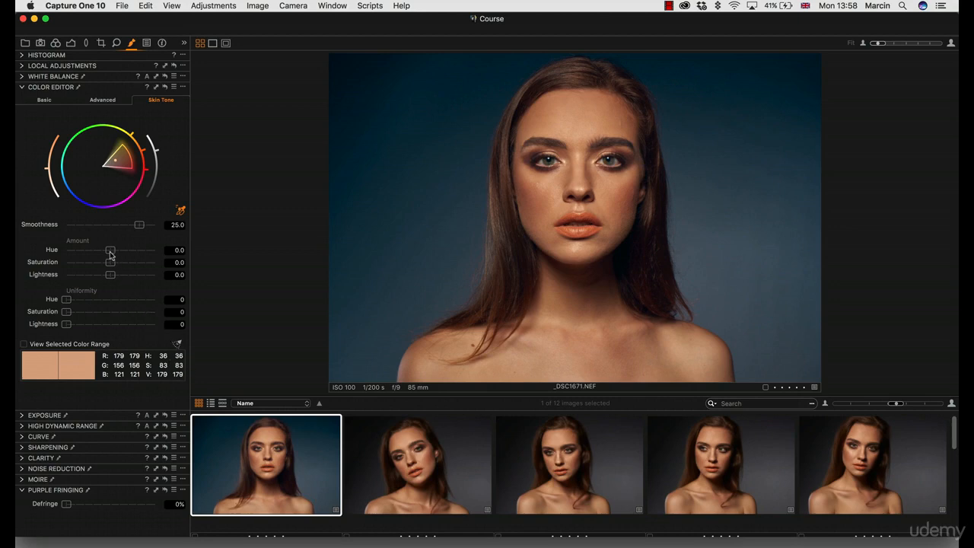
pyautogui.moveTo(110, 250)
pyautogui.mouseDown()
pyautogui.moveTo(67, 251)
pyautogui.moveTo(124, 252)
pyautogui.moveTo(108, 250)
pyautogui.moveTo(130, 262)
pyautogui.moveTo(110, 262)
pyautogui.mouseUp()
pyautogui.click(56, 43)
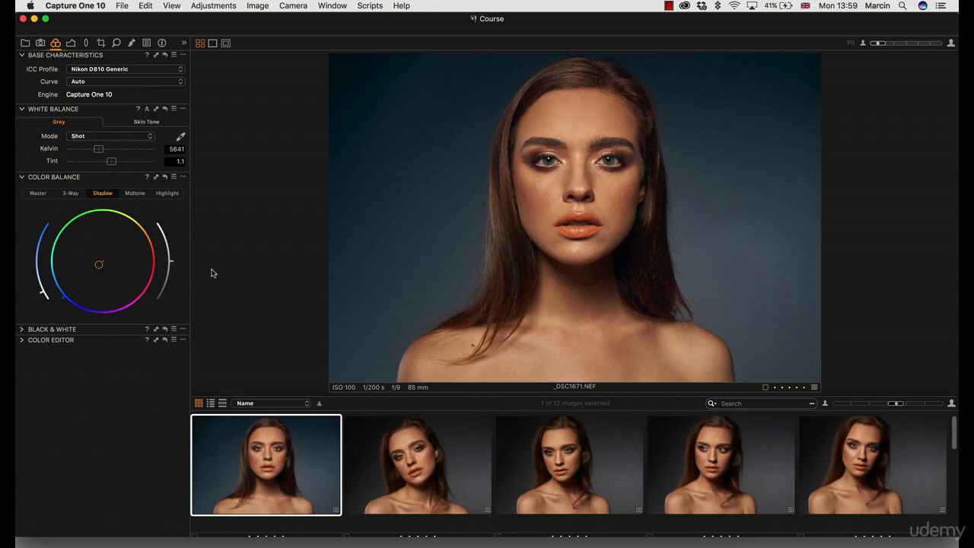
# - Set the export destination to the image subfolder inside the Desktop's Retouching Course folder
pyautogui.click(183, 48)
pyautogui.click(200, 49)
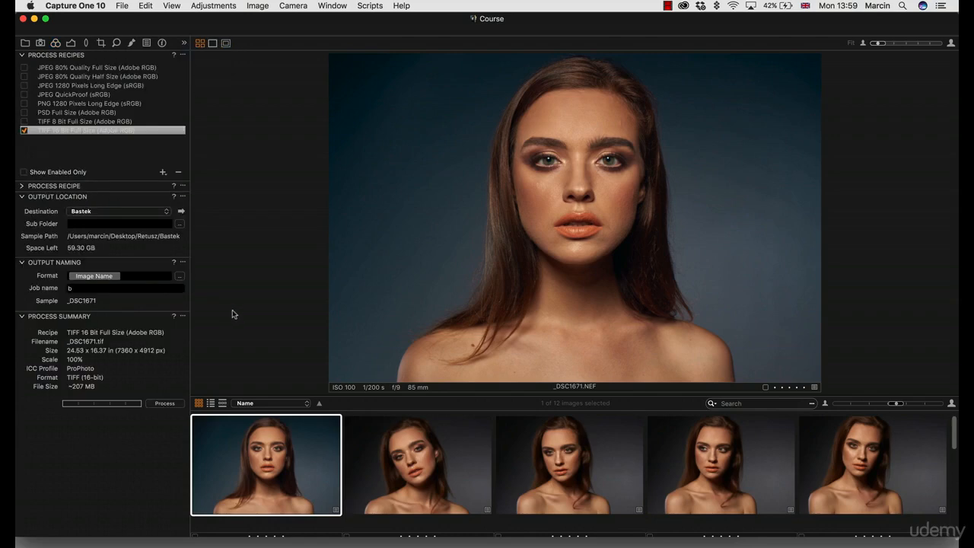
pyautogui.click(119, 212)
pyautogui.click(94, 255)
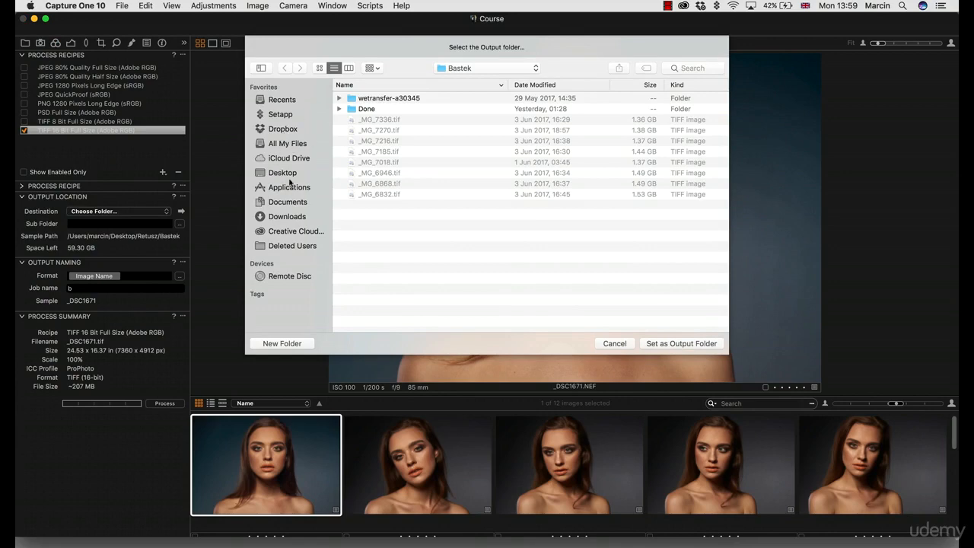
pyautogui.click(293, 179)
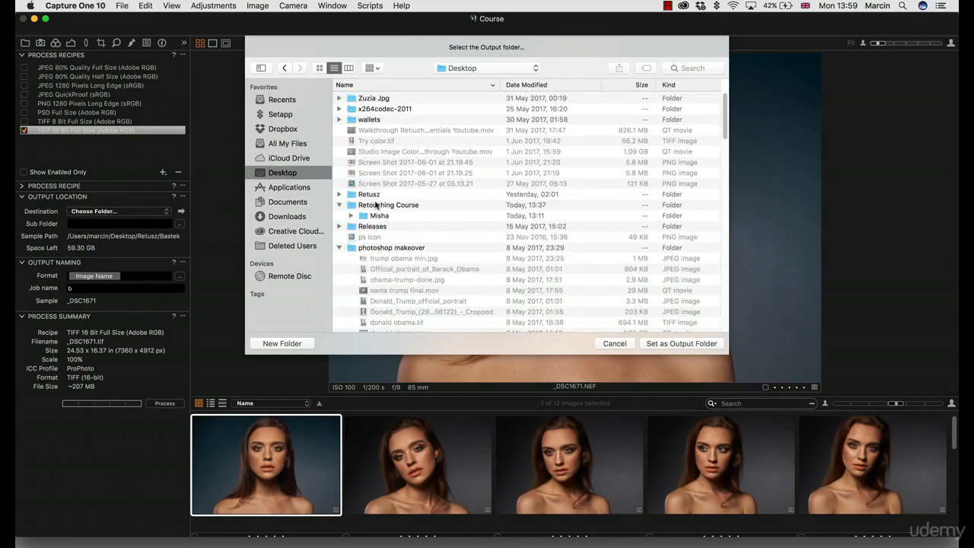
pyautogui.click(358, 206)
pyautogui.click(365, 218)
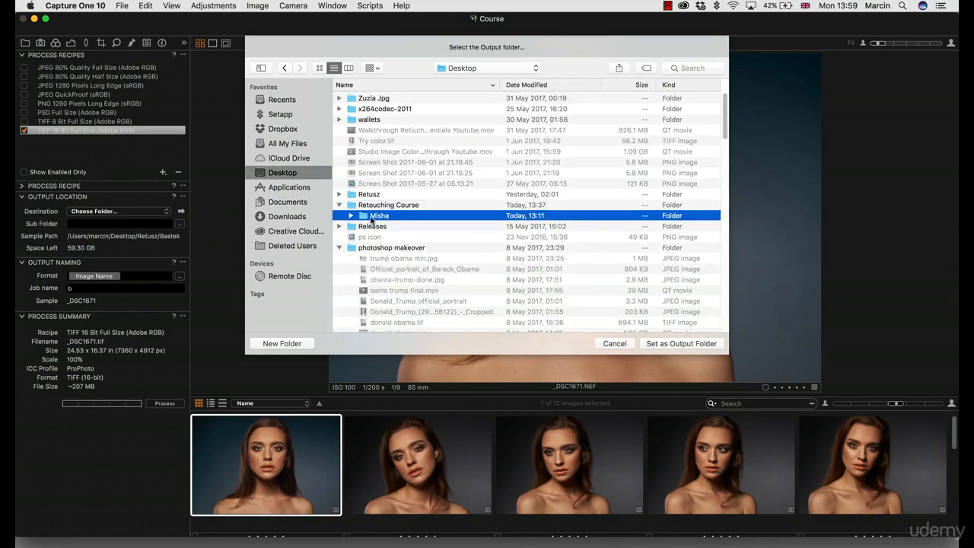
pyautogui.click(351, 217)
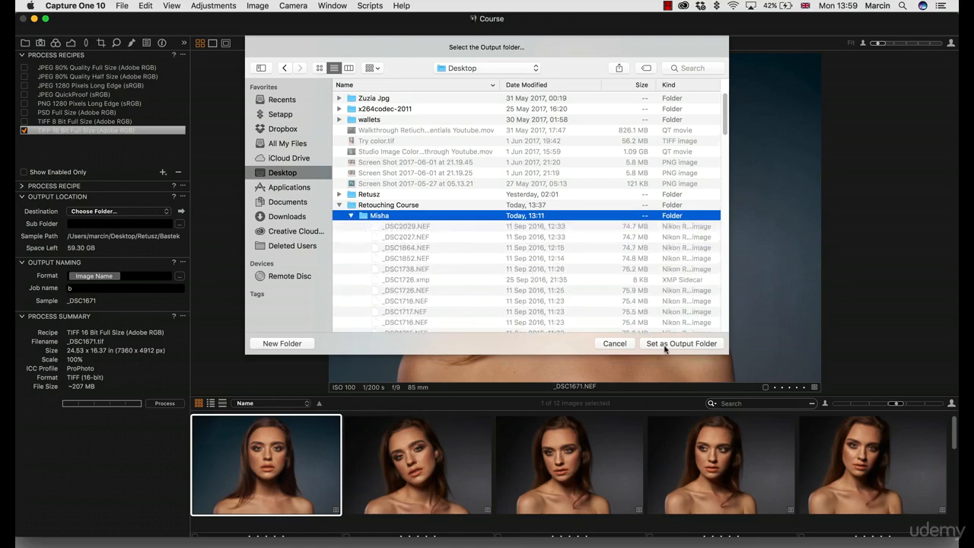
pyautogui.click(667, 344)
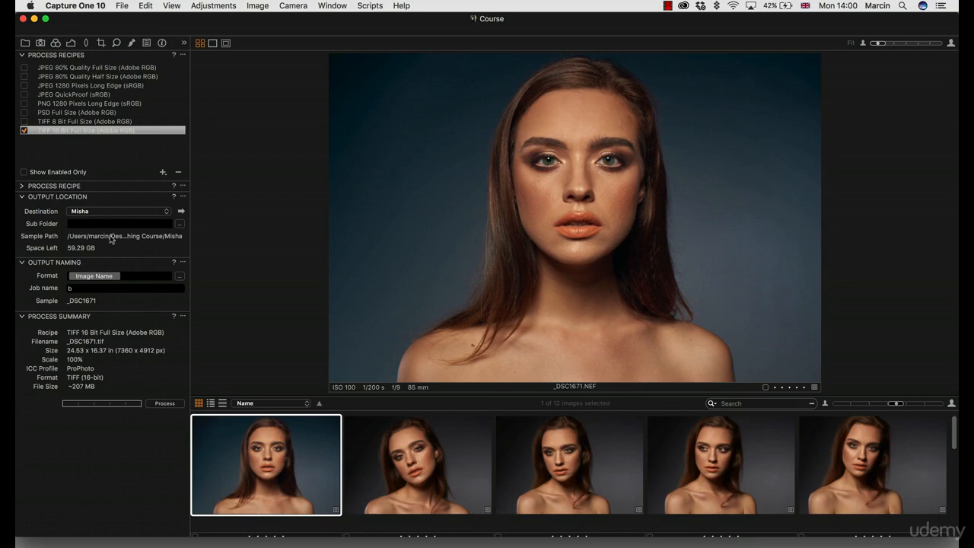
# - Check the TIFF 16 Bit Full Size (Adobe RGB) recipe's settings and process the portrait with it
pyautogui.click(23, 186)
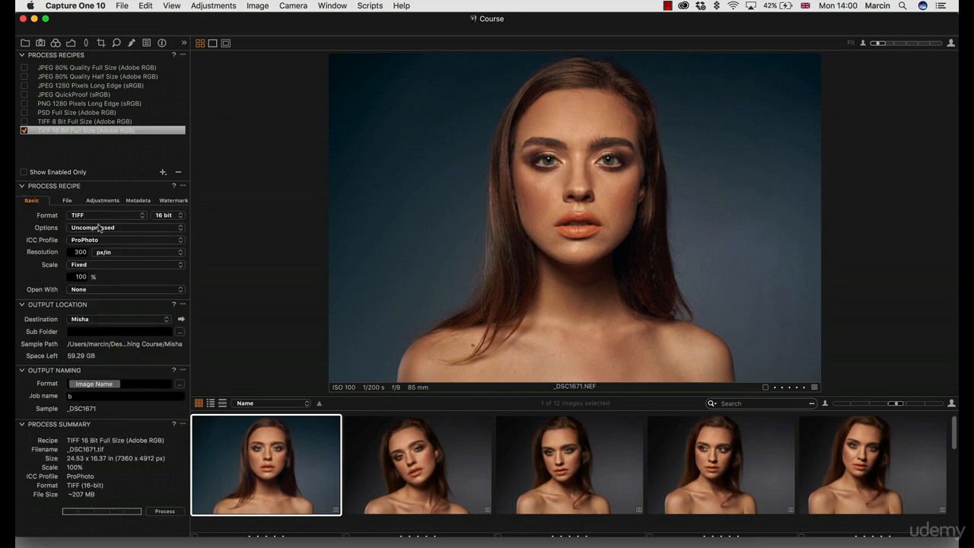
pyautogui.click(22, 186)
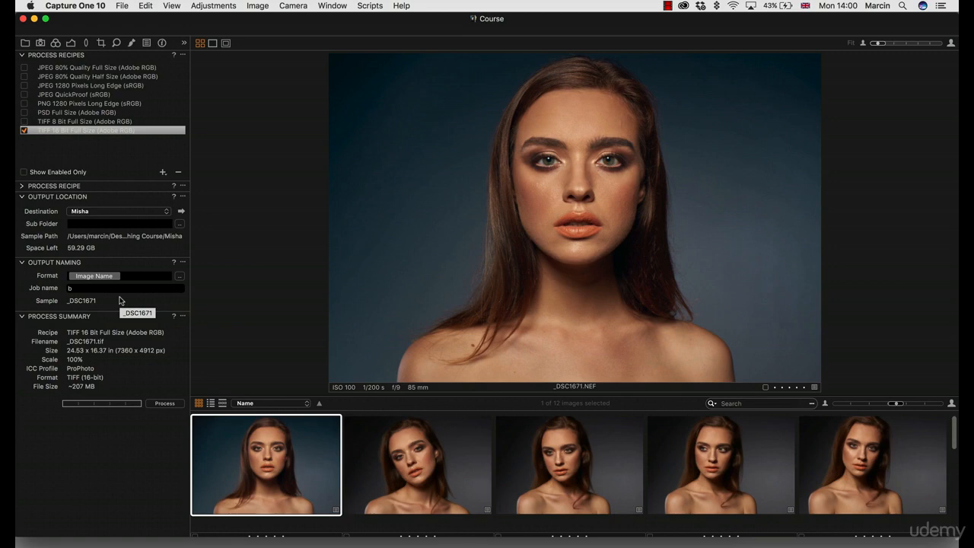
pyautogui.click(160, 403)
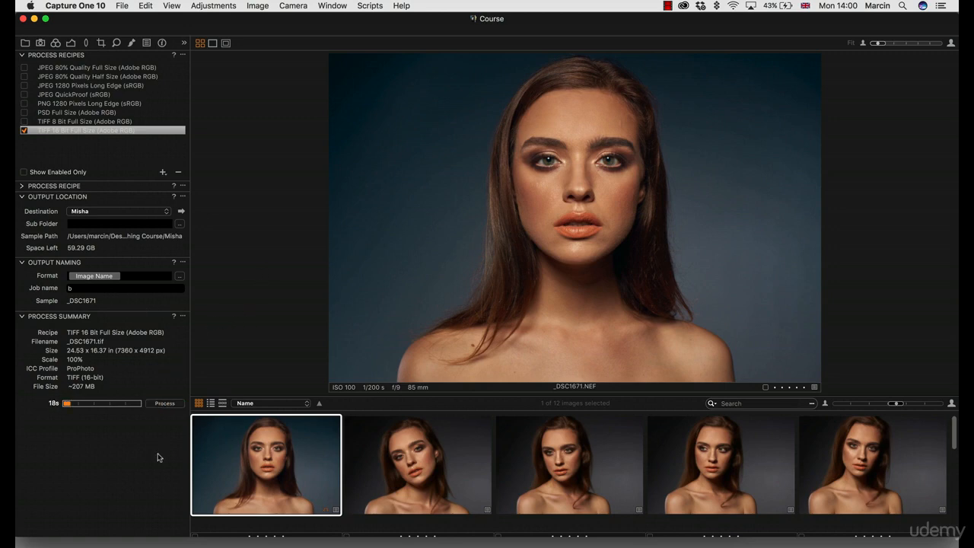